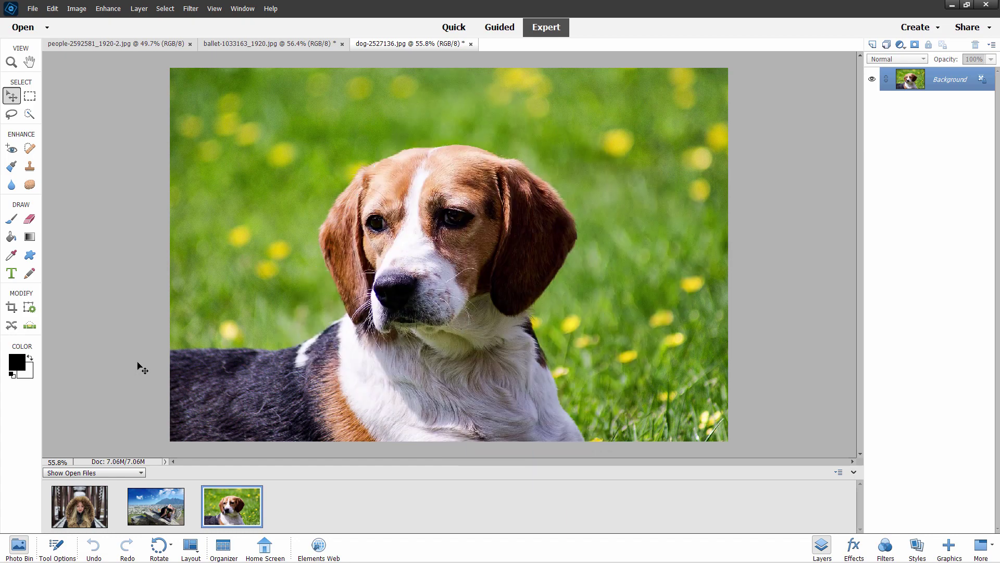
Make the ballet photo active and open it in Enhance > Moving Elements
click(165, 523)
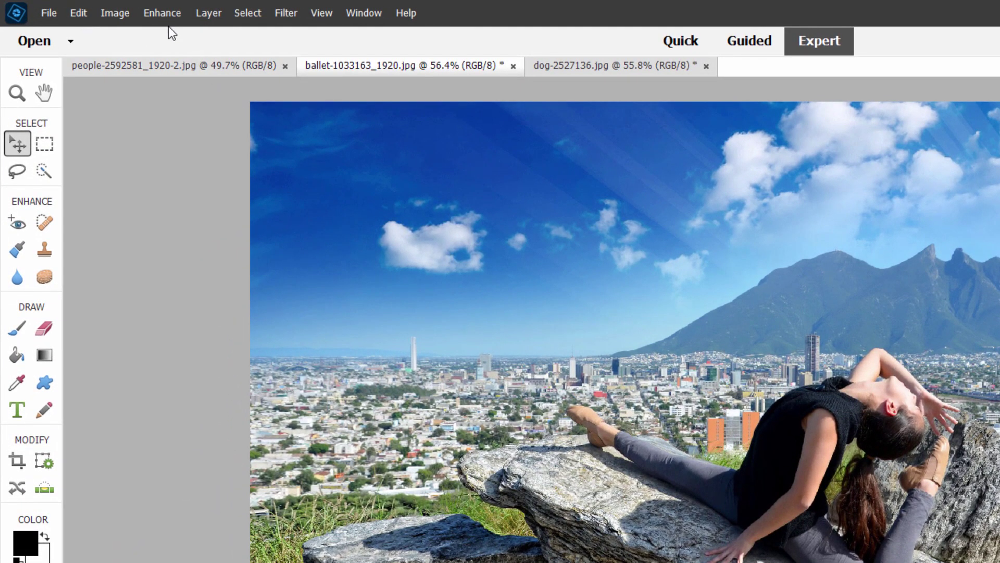
click(157, 14)
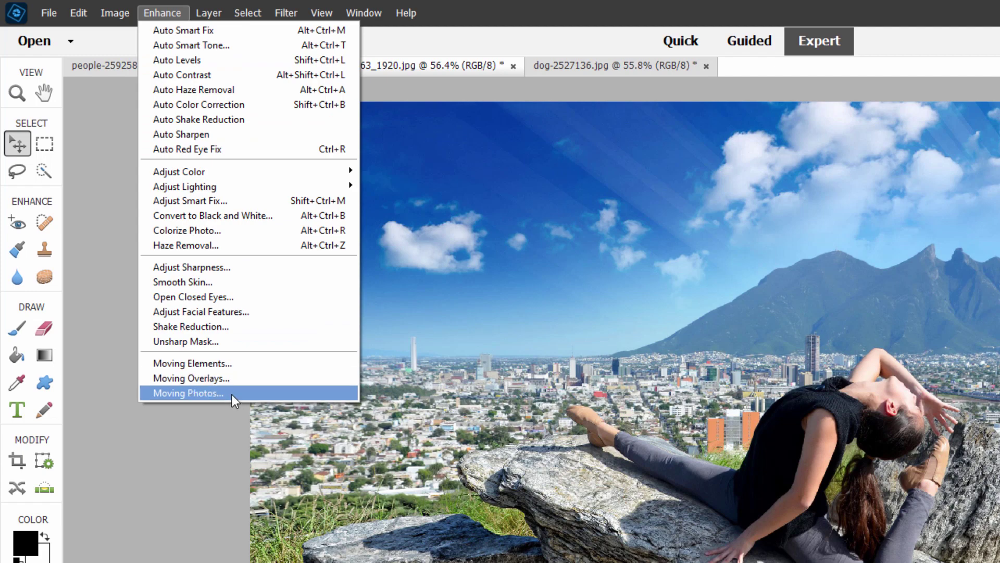
click(213, 362)
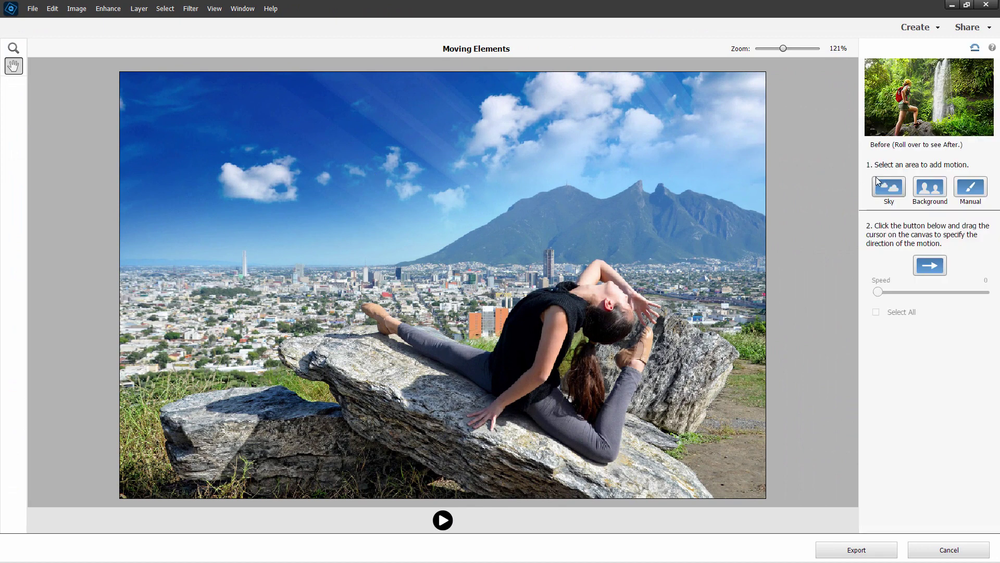
Auto-select the sky as the motion area, with a Subtract refine brush at size 14
click(892, 186)
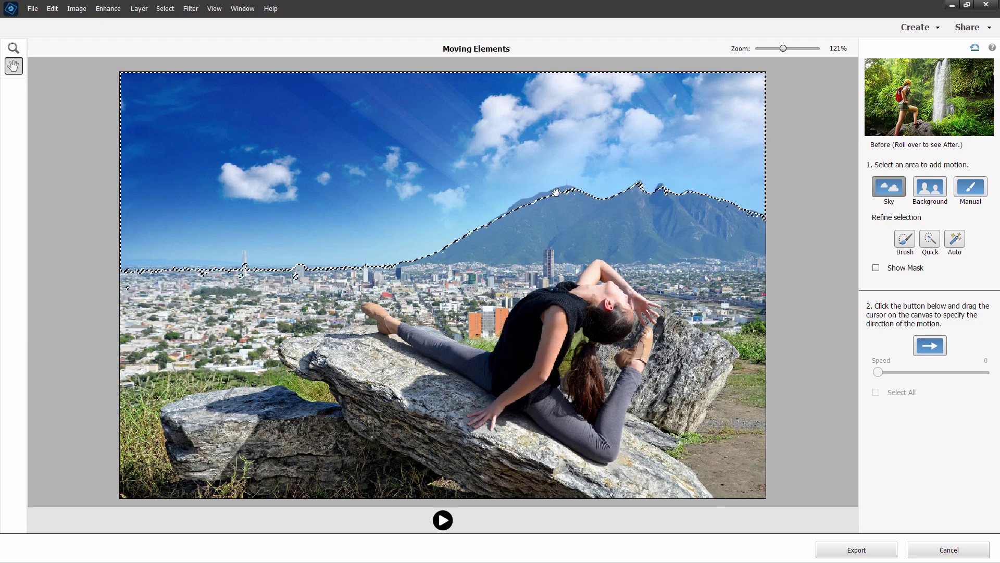
click(905, 239)
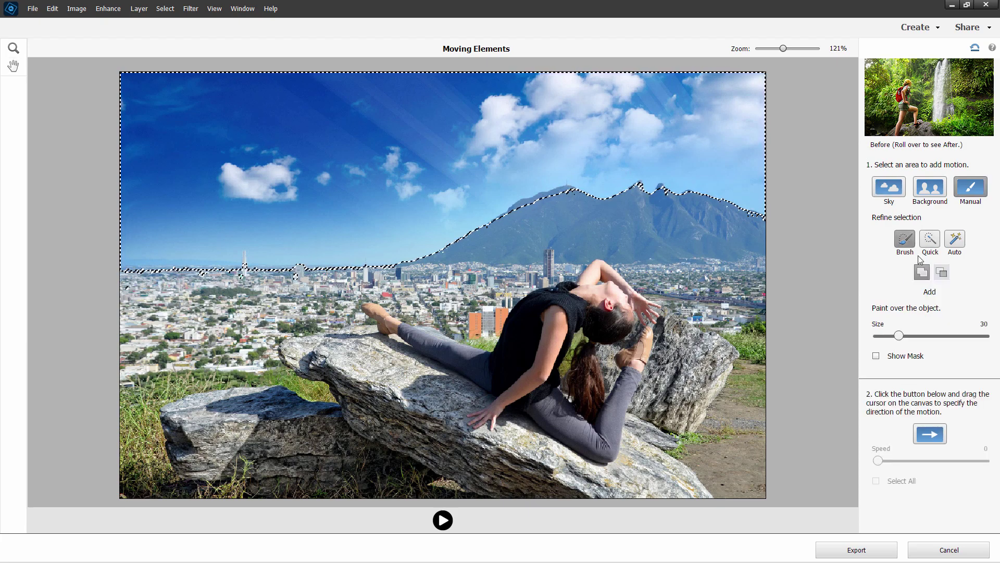
click(941, 273)
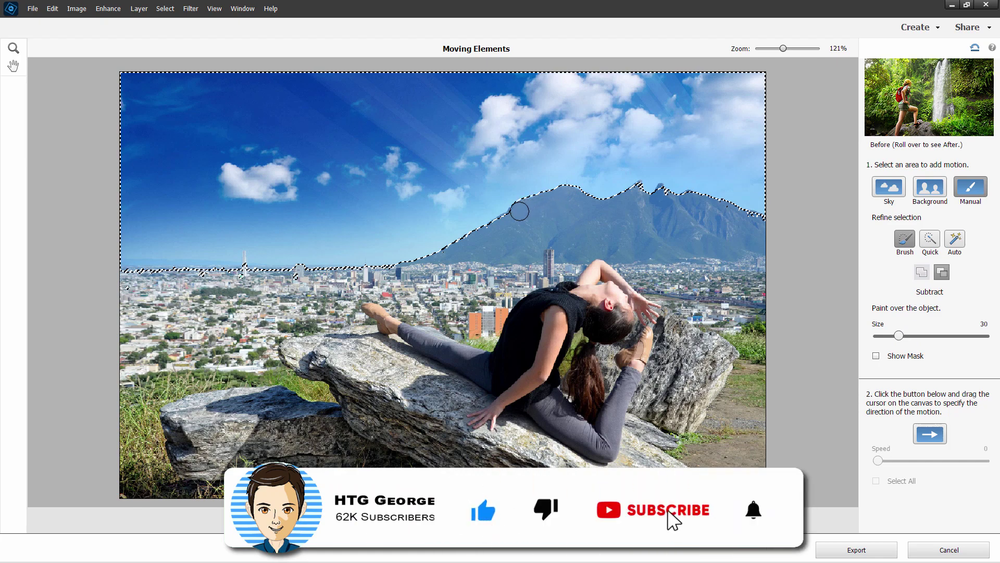
drag(899, 335, 887, 336)
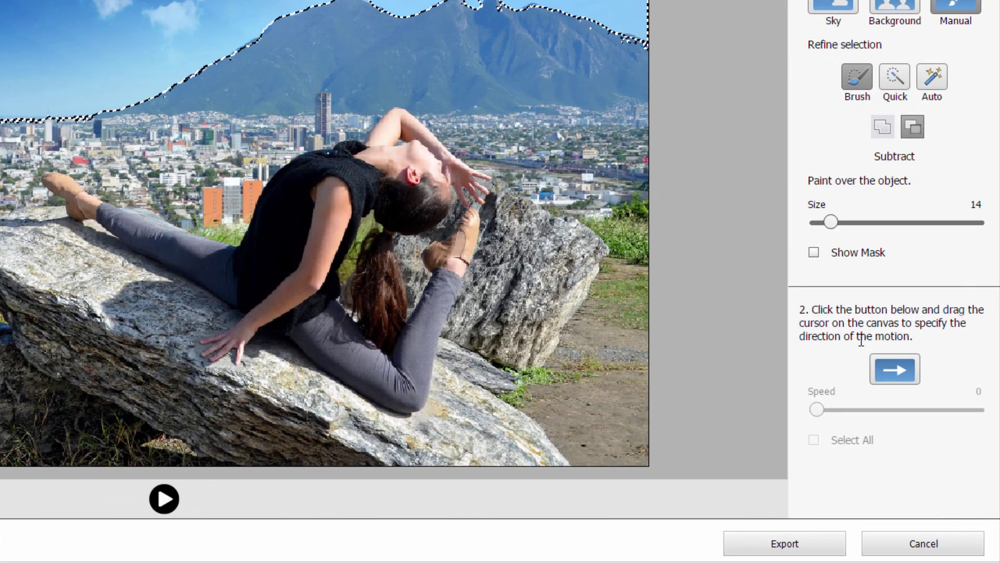
Set a left-to-right motion direction across the sky at speed 50
click(892, 371)
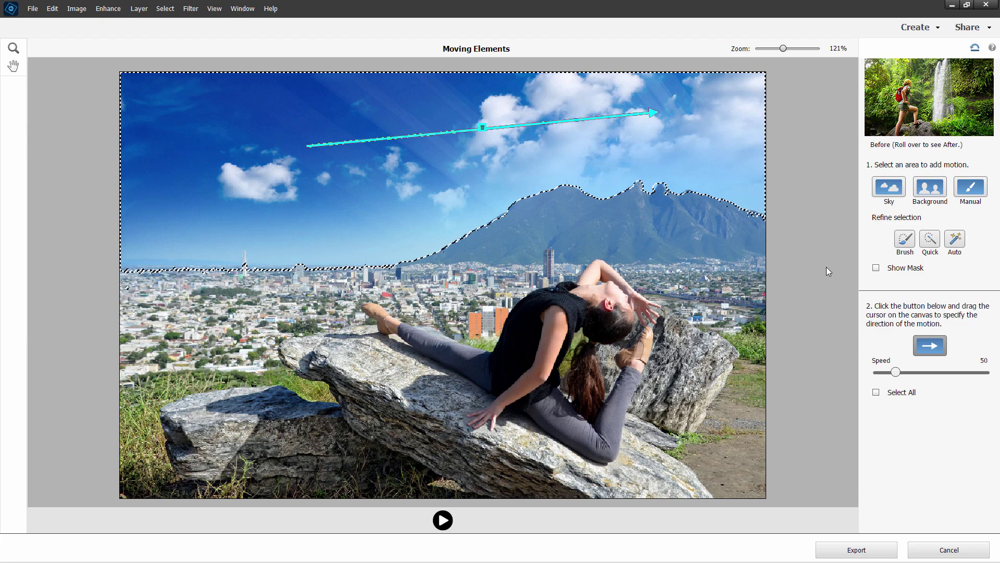
Play the animation preview of clouds drifting across the ballet photo's sky
click(442, 521)
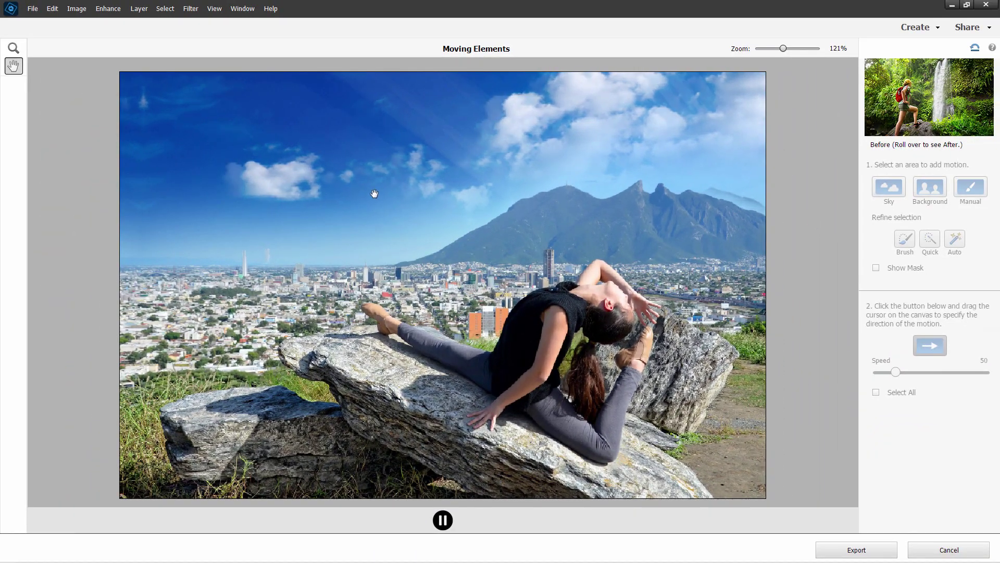
mouse_move(937, 107)
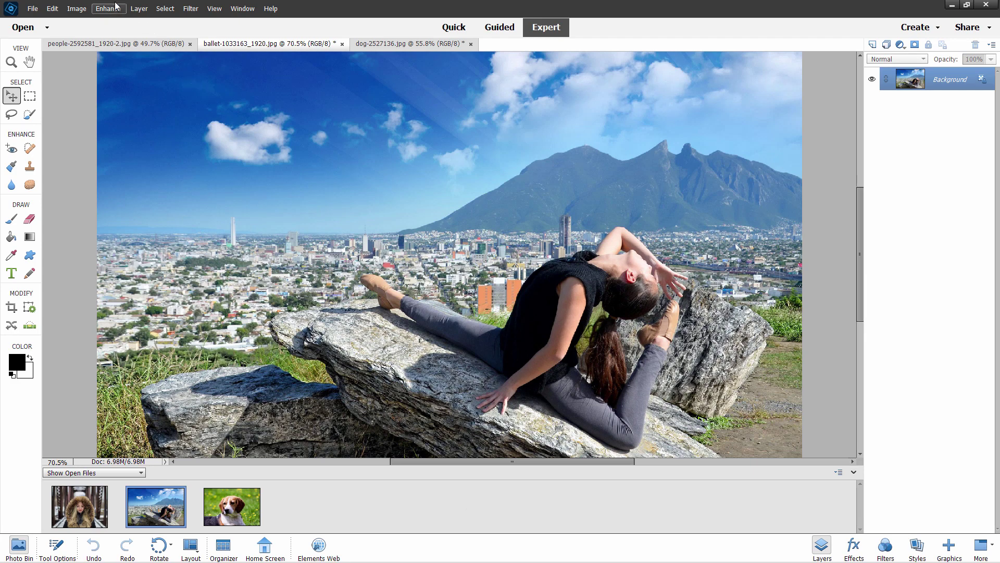
Show the Enhance menu in the Expert editor and dismiss it without running a command
click(114, 9)
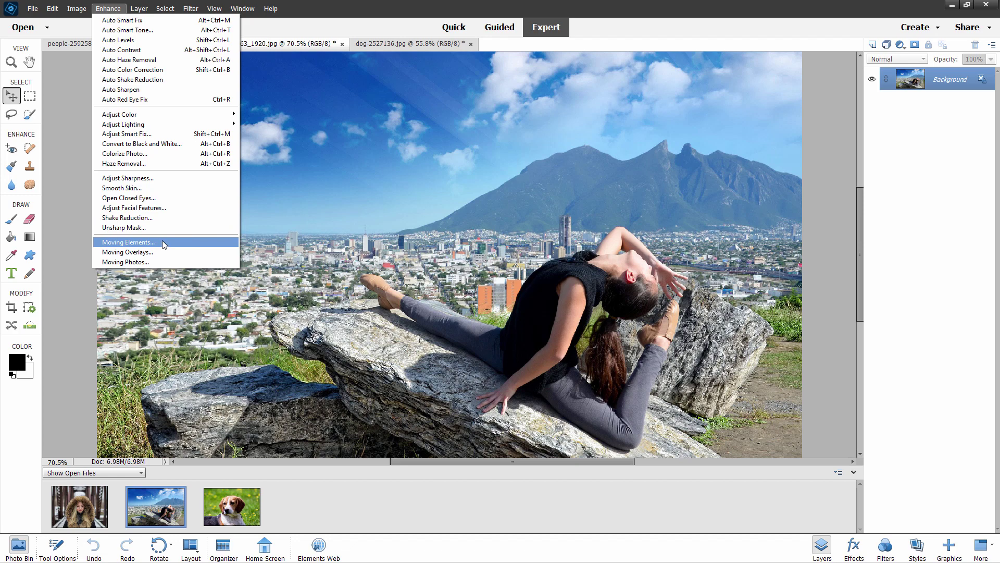
click(79, 186)
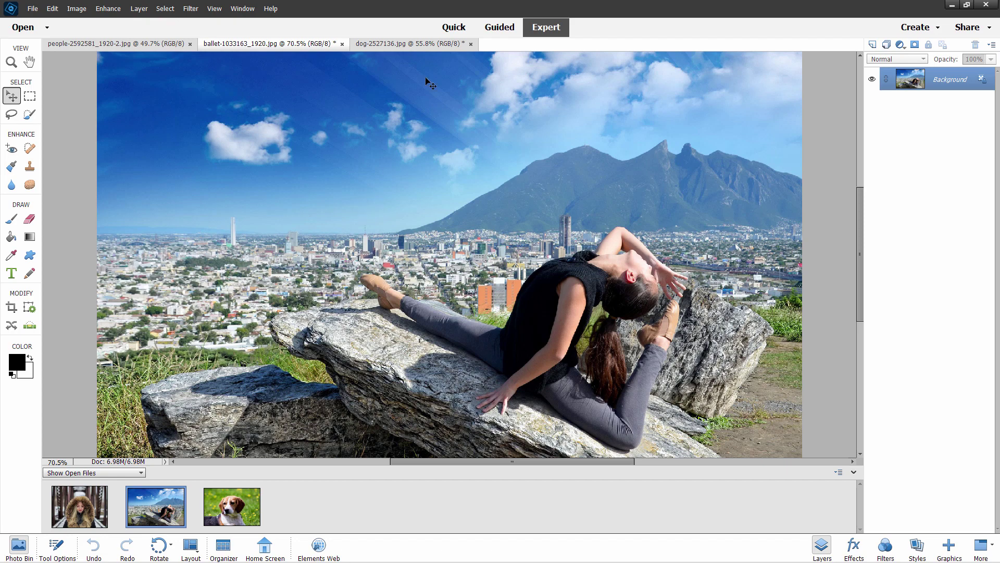
Start the Peek-through Overlay guided edit from Guided Fun Edits
click(500, 27)
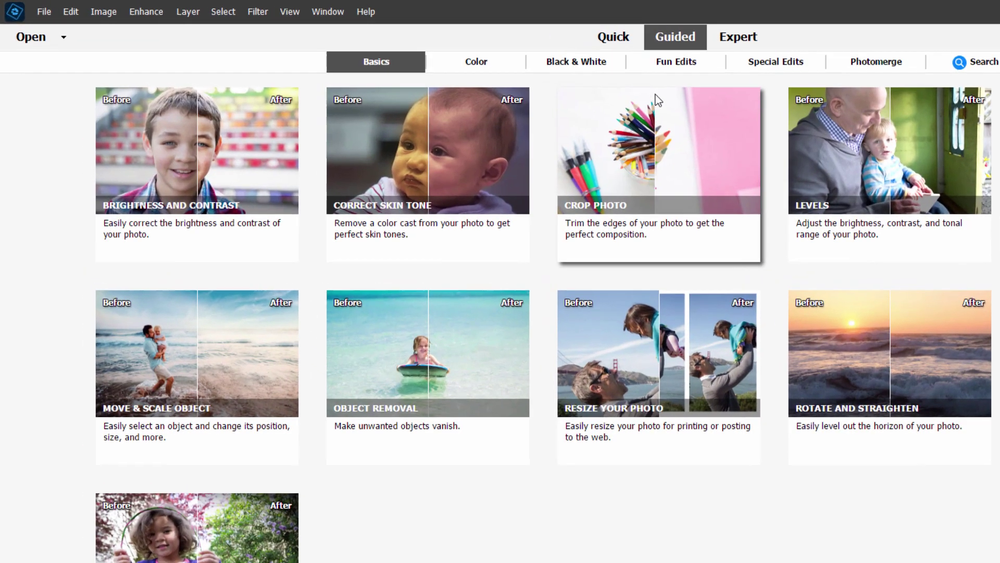
click(499, 46)
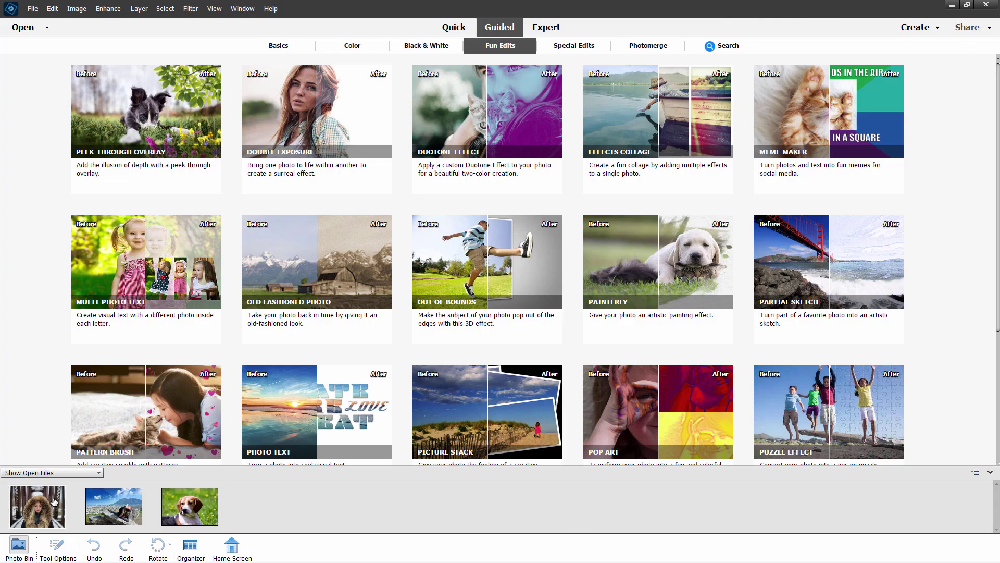
click(139, 121)
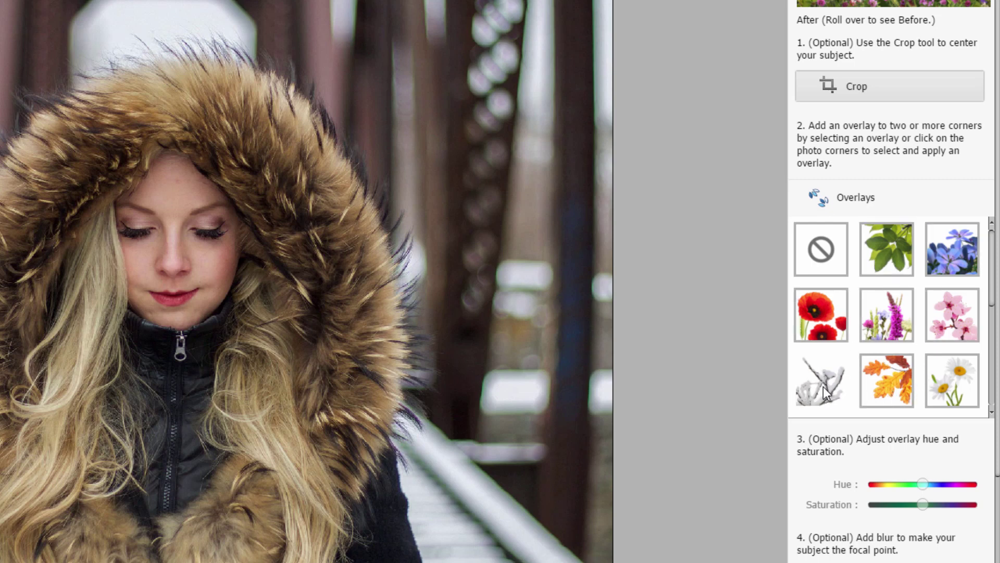
Scroll the Overlays gallery and choose the snowy-branches overlay
click(992, 312)
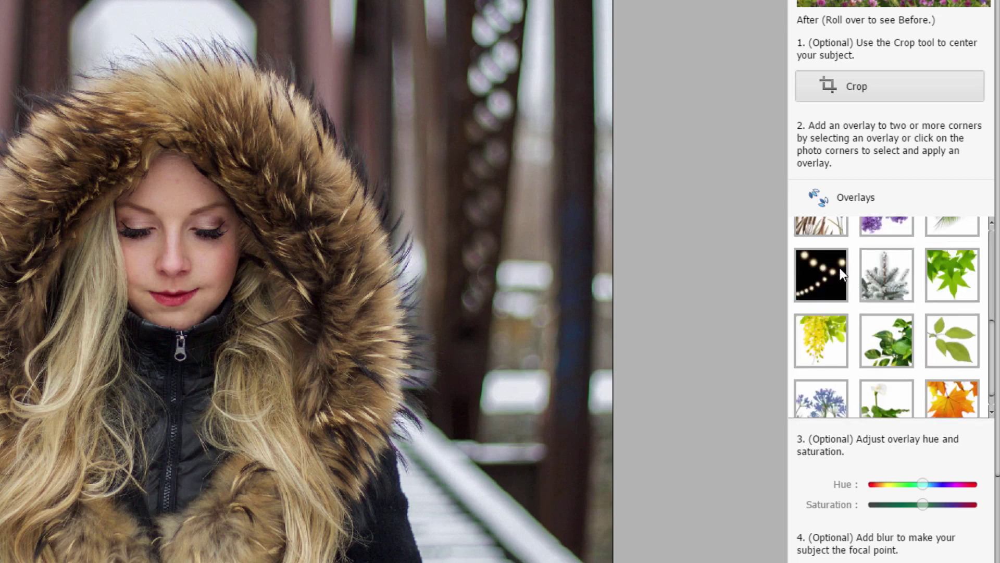
scroll(909, 298, down, 1)
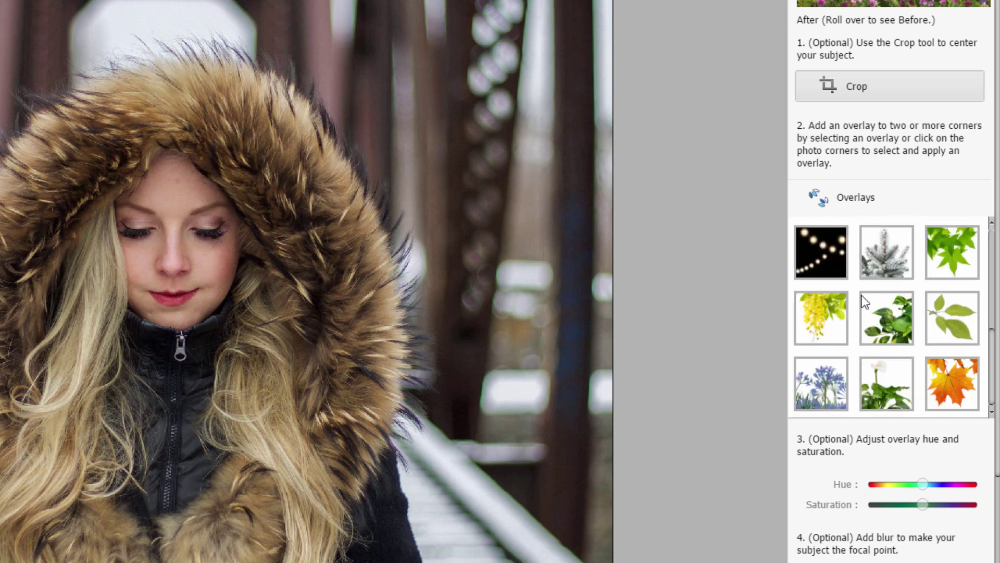
drag(994, 371, 992, 286)
click(814, 355)
Place snowy branches on the top-left, top-right and lower-left corners, then delete the lower-left one
click(994, 347)
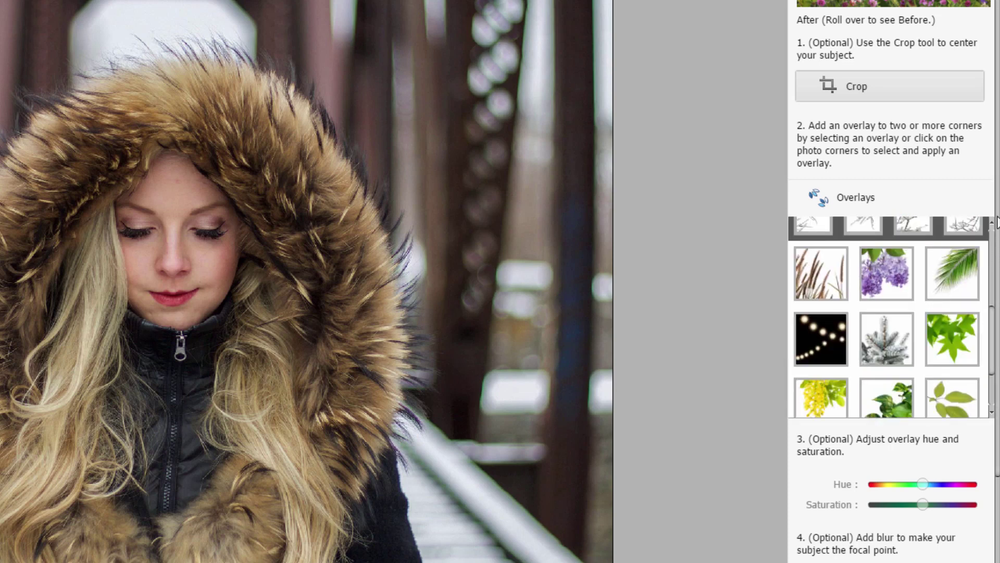
click(995, 272)
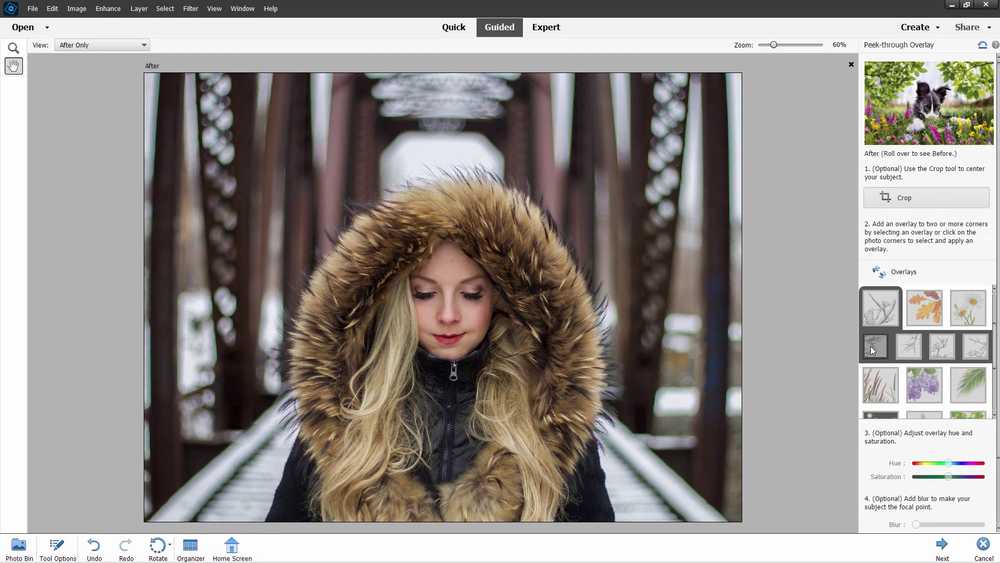
click(814, 308)
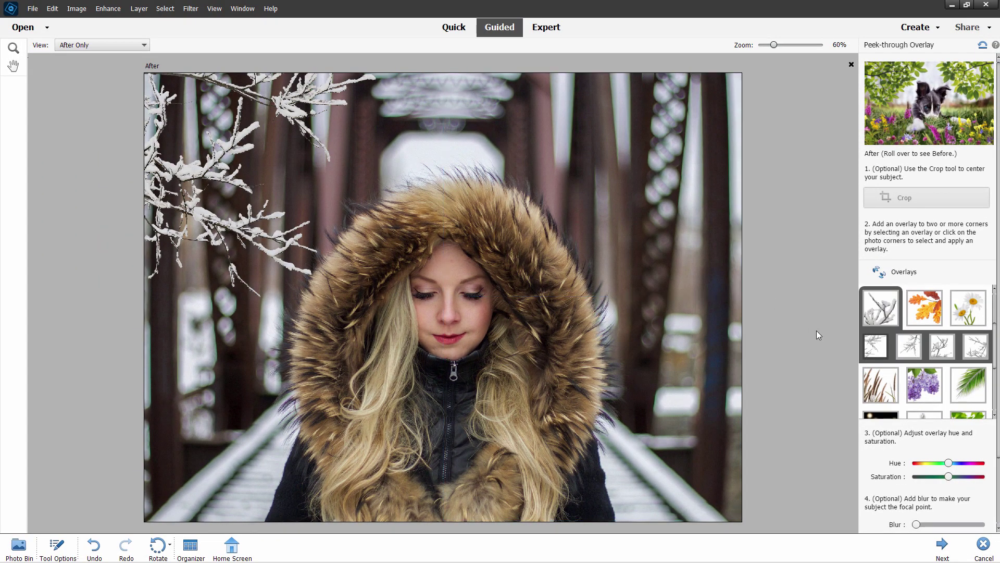
click(912, 352)
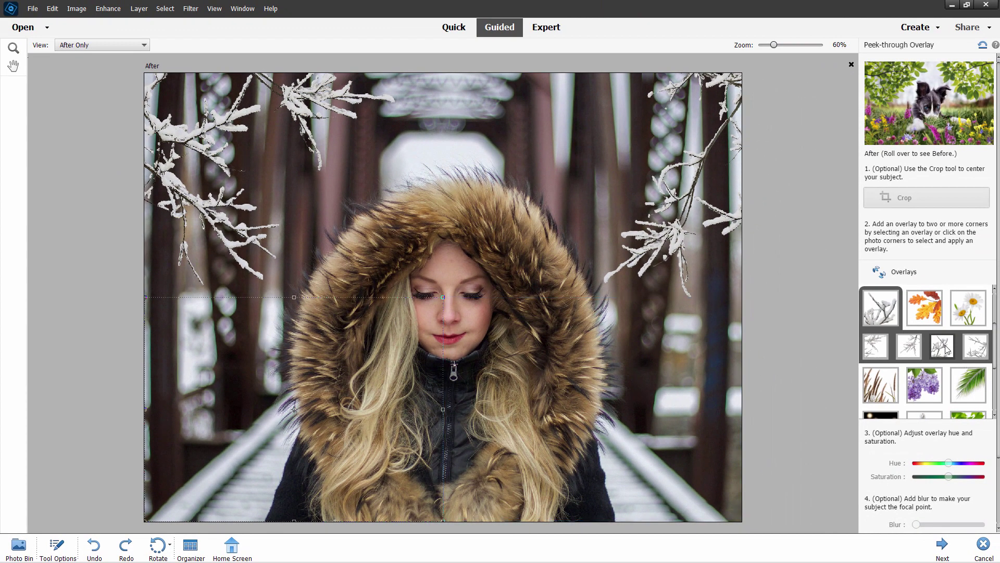
click(943, 348)
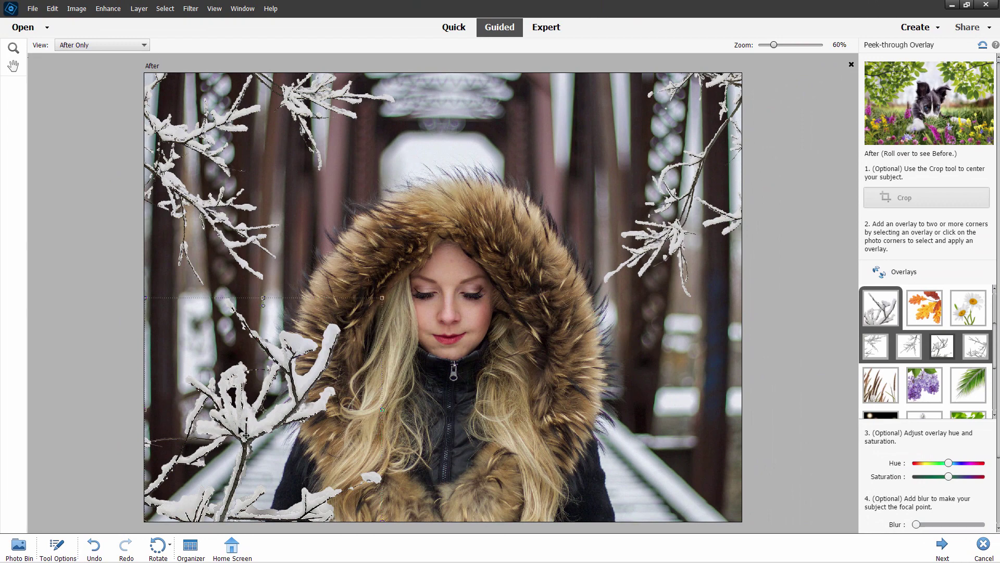
key(Delete)
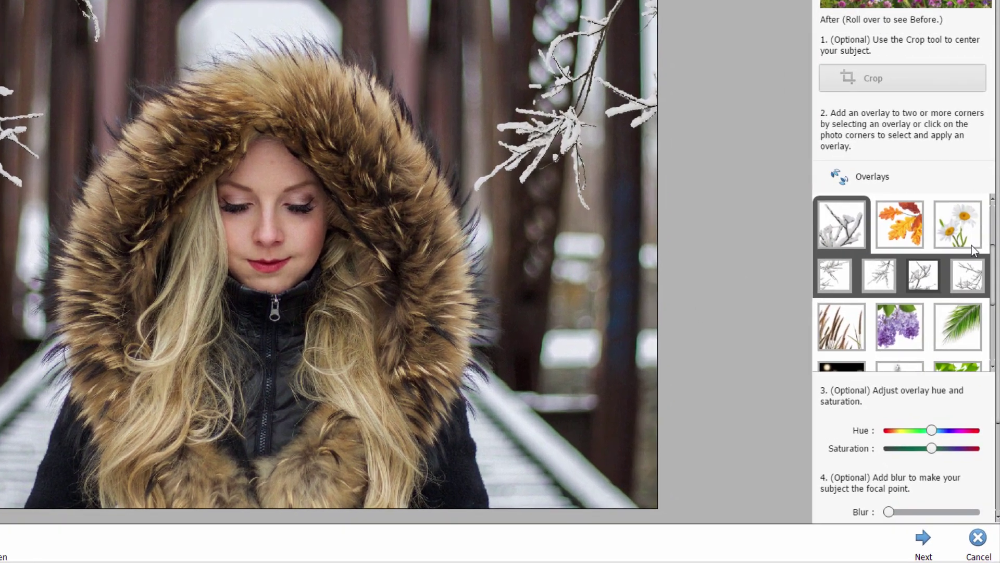
Collapse the snowy-branch overlay variations
scroll(986, 435, down, 3)
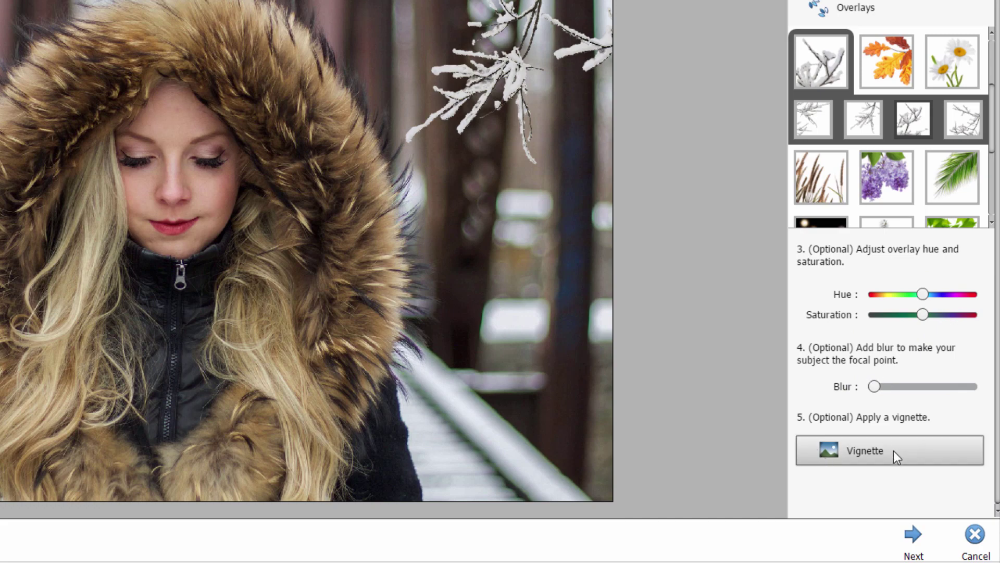
click(534, 468)
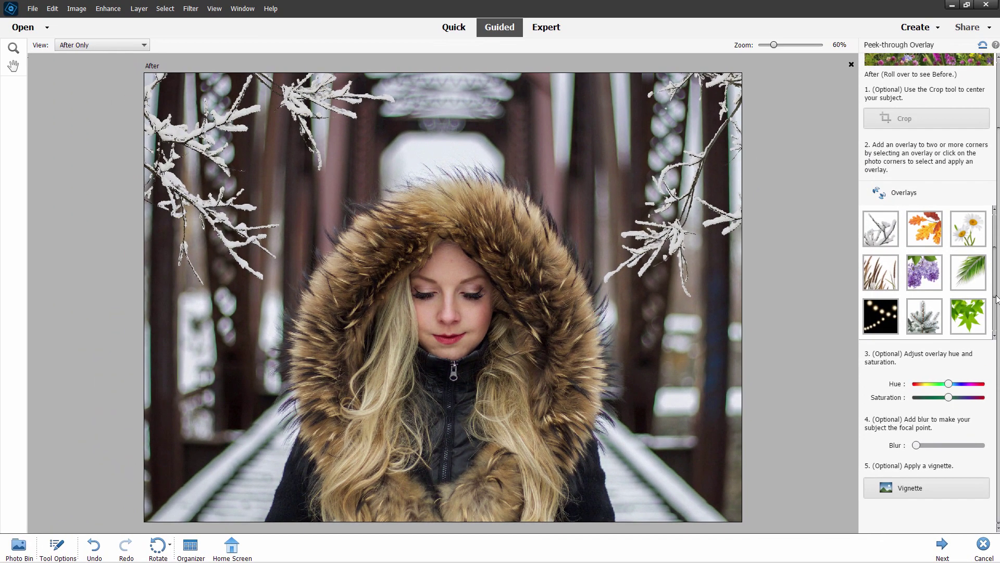
scroll(934, 201, up, 2)
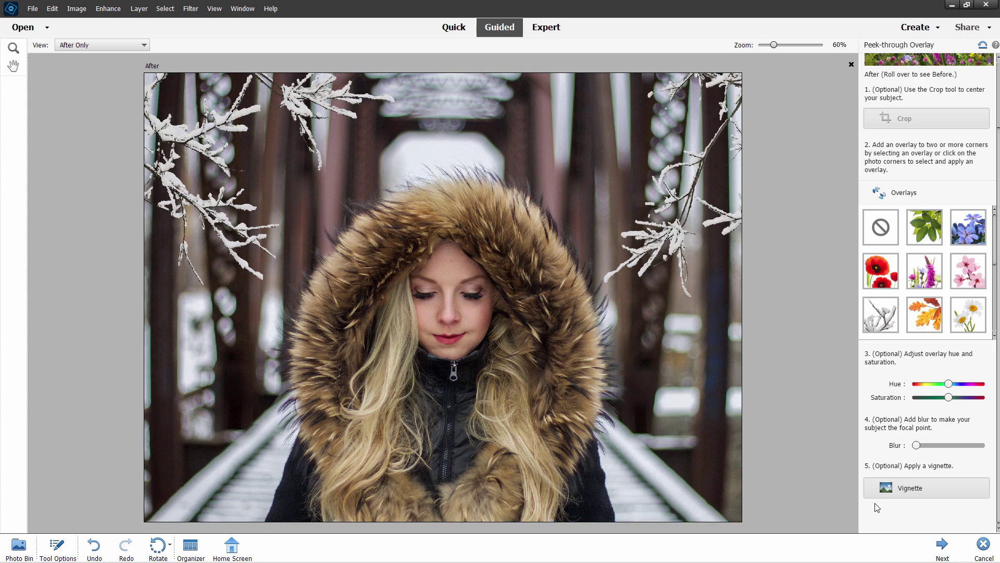
click(979, 545)
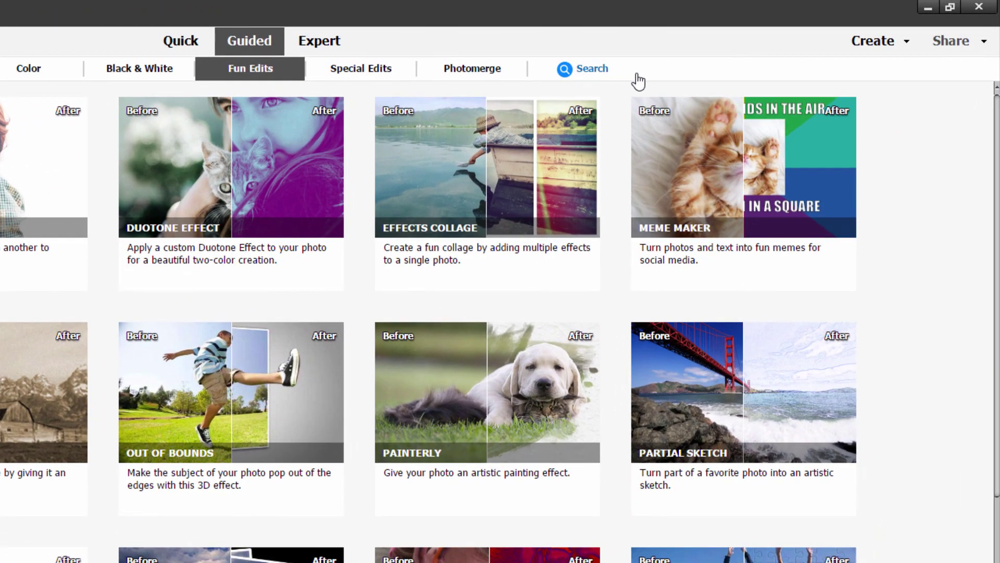
click(575, 75)
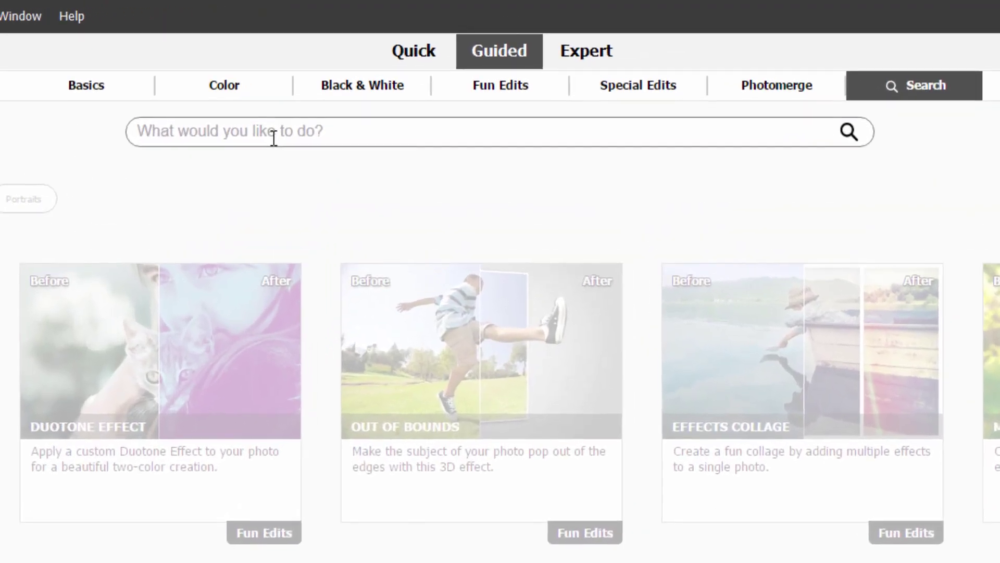
text(blur)
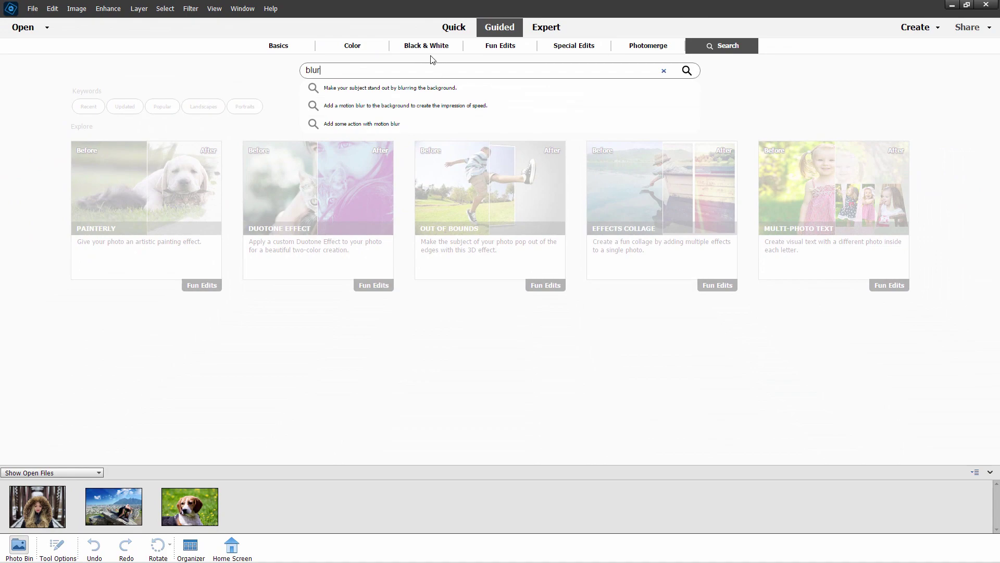
click(244, 60)
click(426, 45)
click(500, 46)
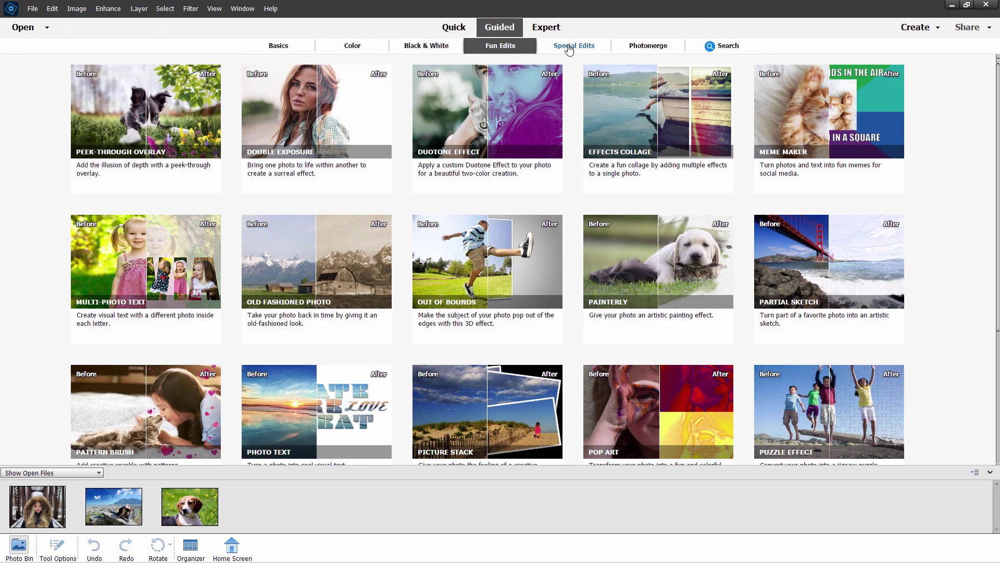
click(574, 45)
click(625, 46)
click(508, 46)
click(432, 47)
click(362, 46)
click(304, 49)
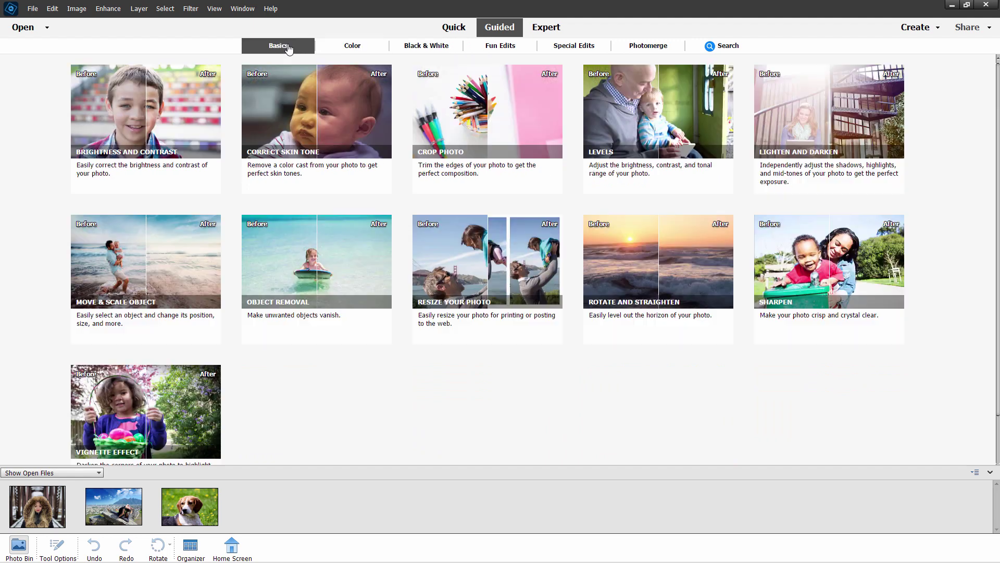
click(735, 47)
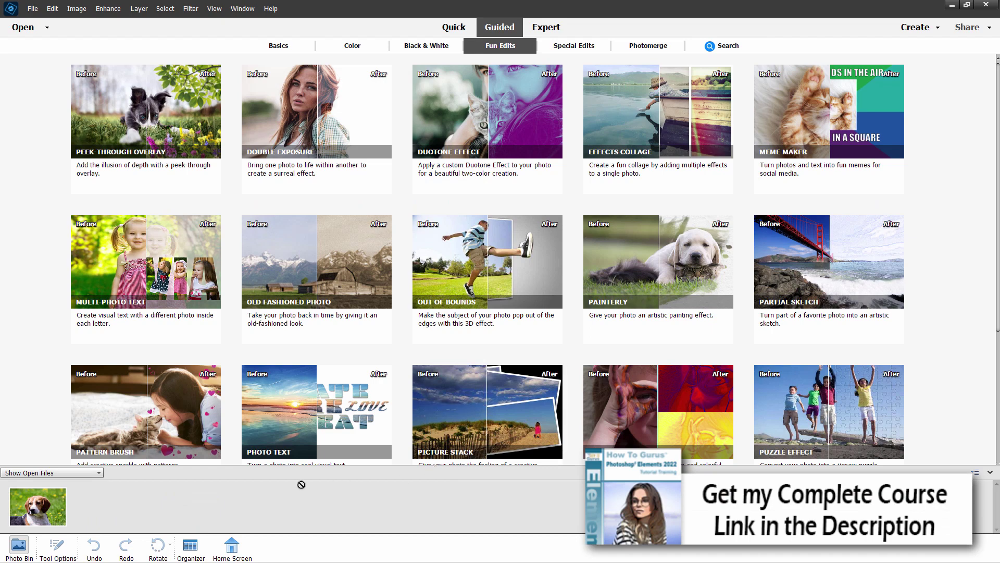
click(136, 420)
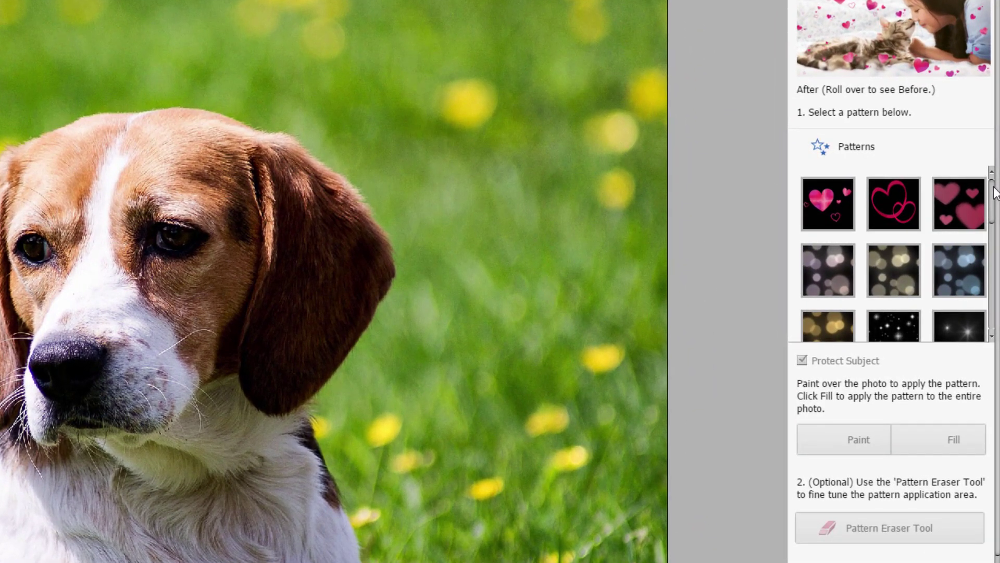
drag(995, 193, 994, 295)
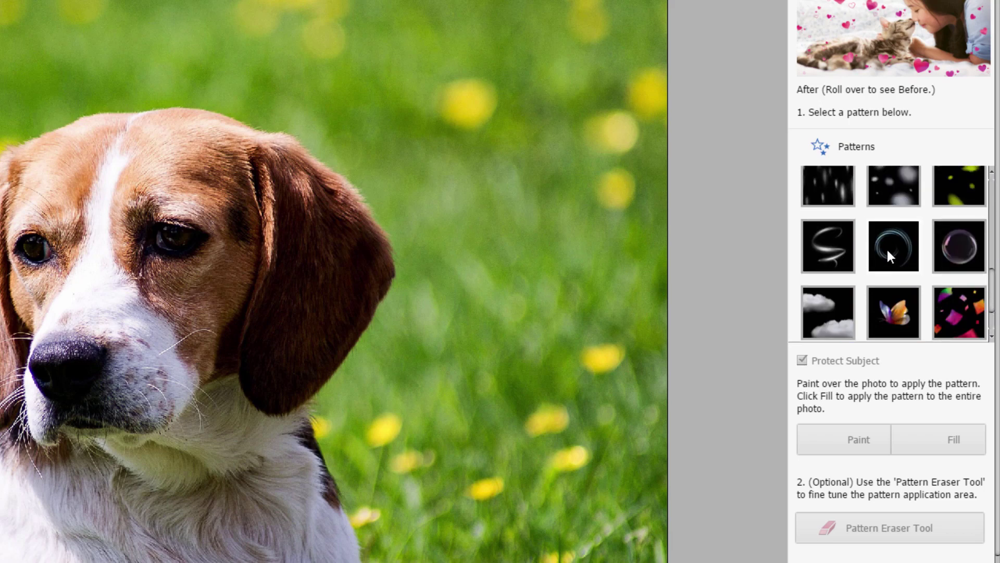
click(834, 245)
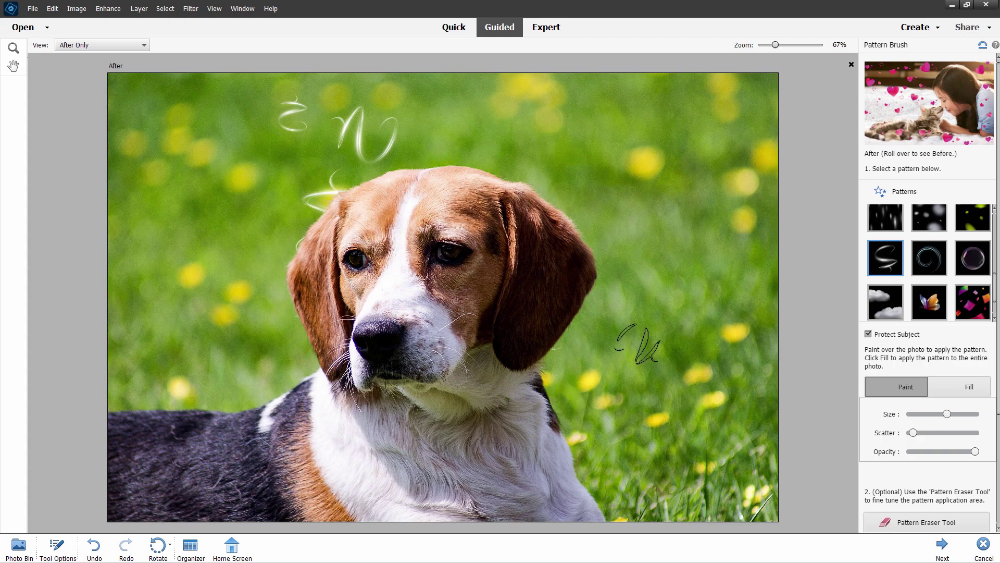
click(467, 119)
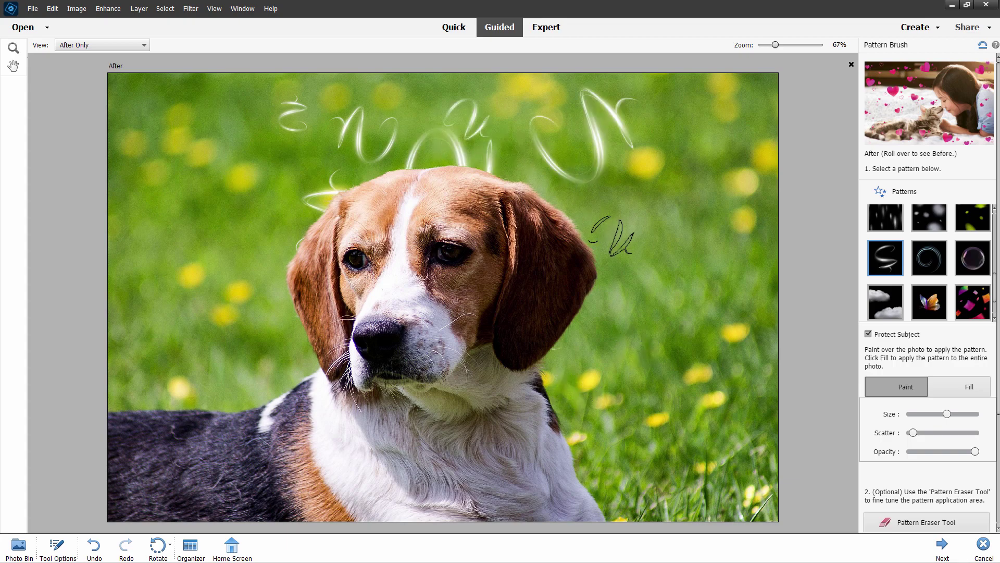
drag(948, 415, 969, 415)
click(380, 197)
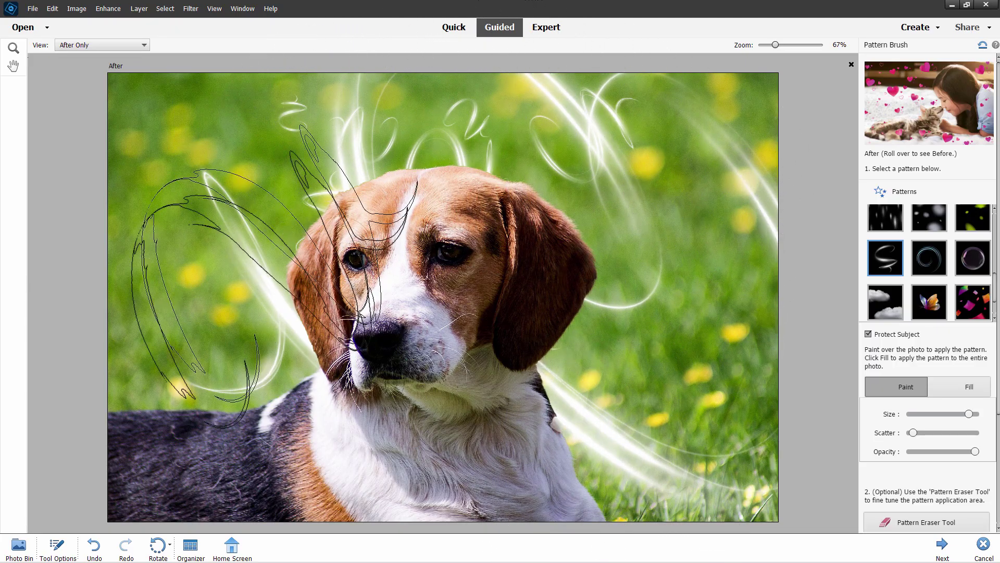
click(983, 545)
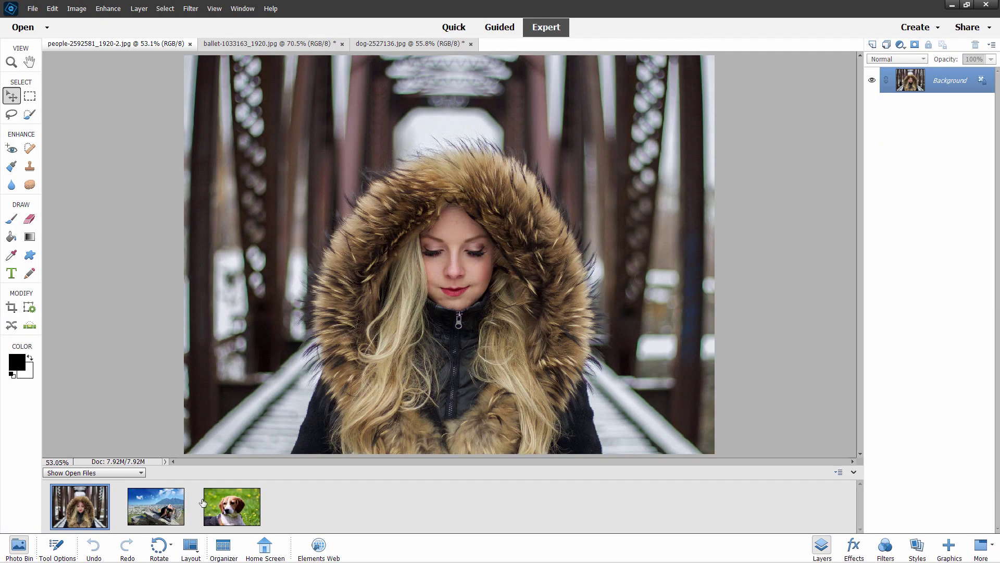
Make the dog photo the active document for the three-photo collage
click(205, 503)
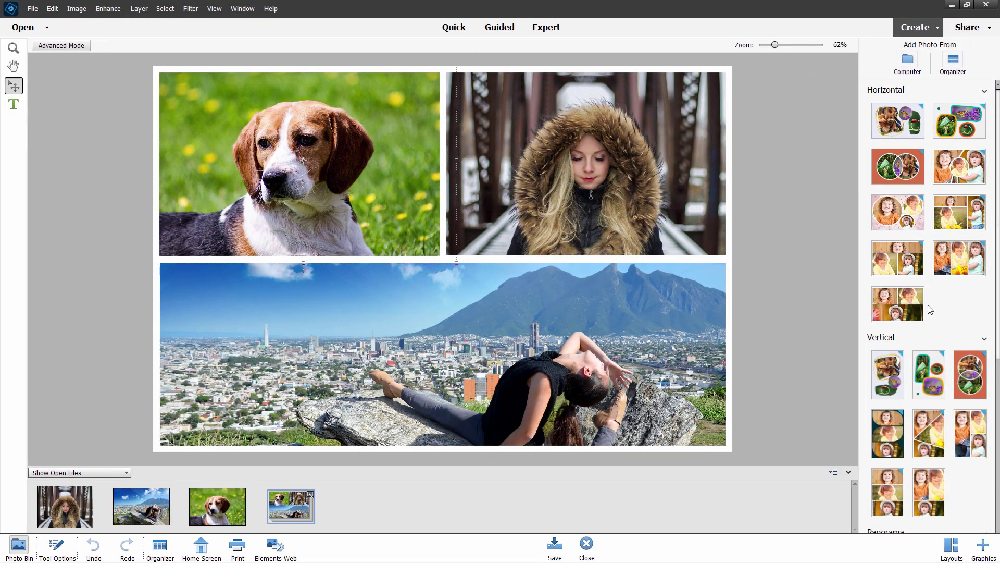
Switch the collage to the orange overlapping-circles layout, then return to Expert mode
click(933, 375)
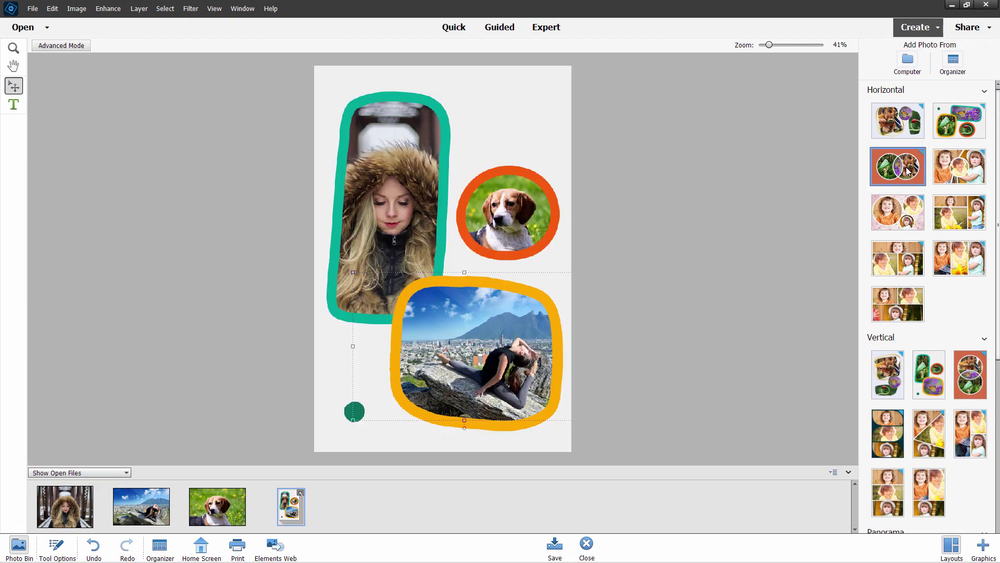
click(907, 171)
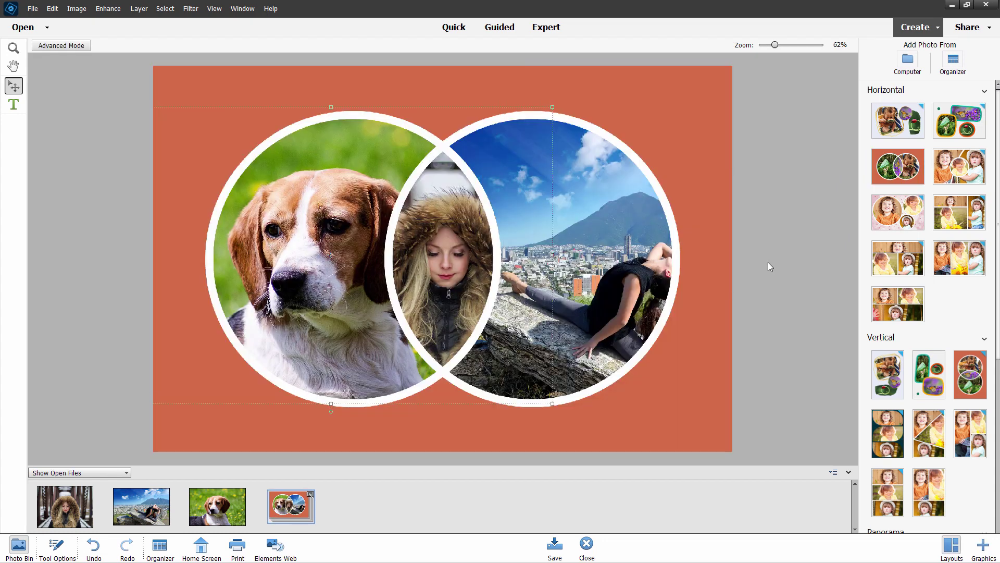
click(983, 93)
click(988, 116)
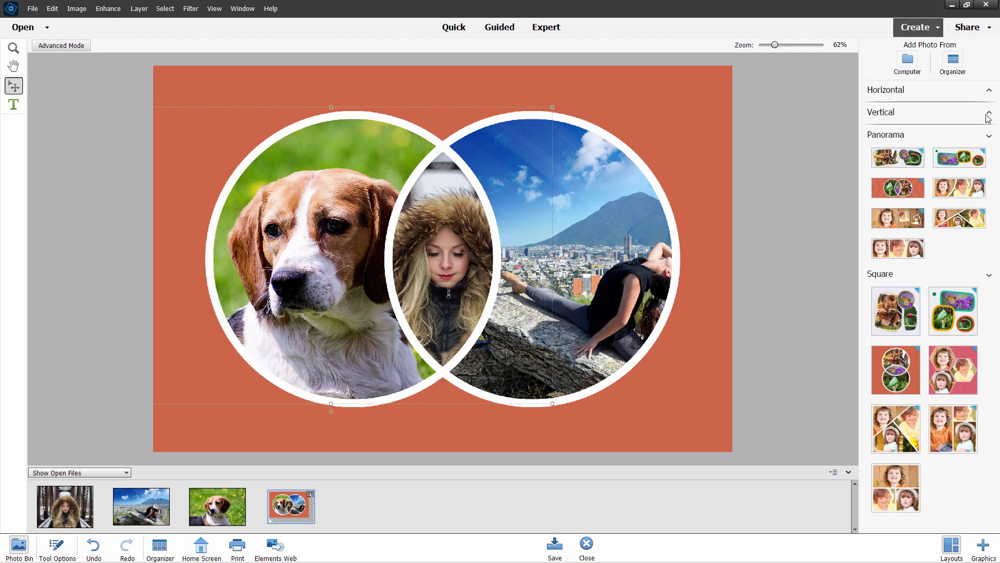
click(990, 135)
click(984, 156)
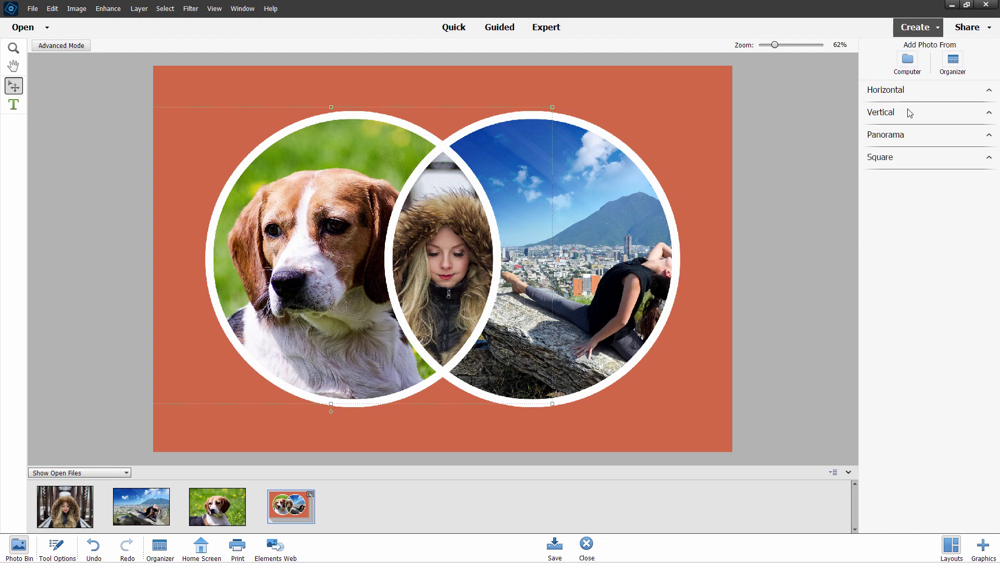
click(931, 120)
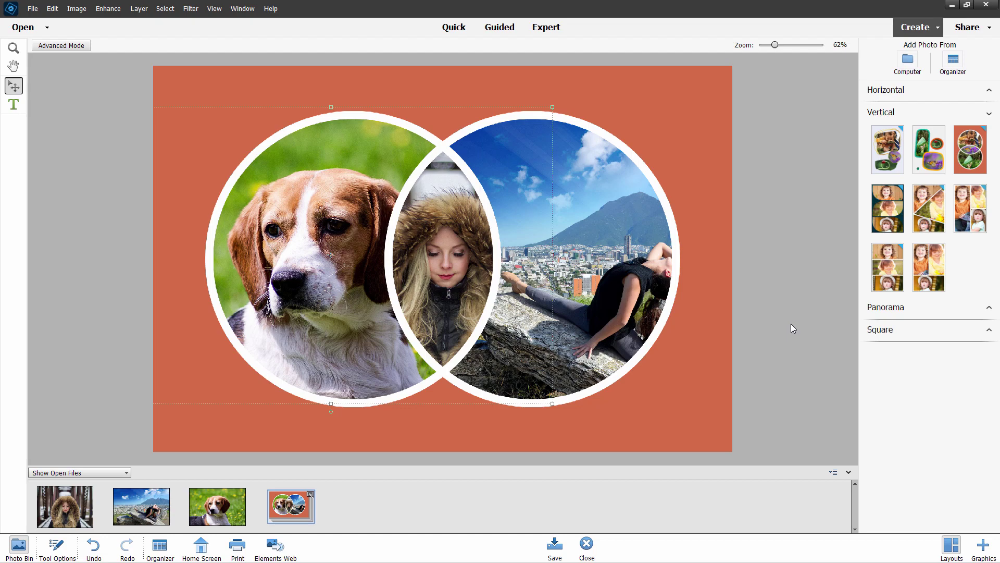
click(548, 27)
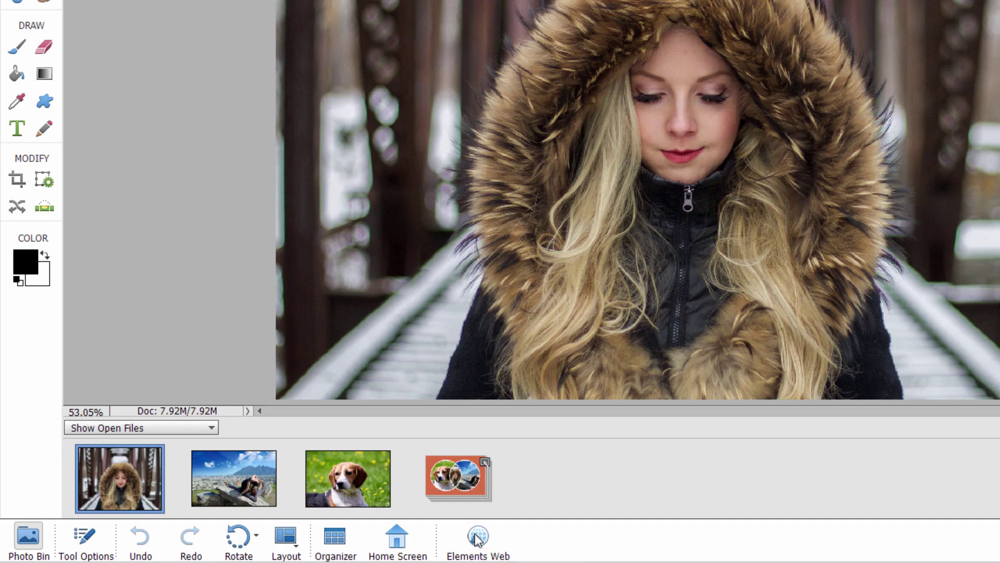
Launch Elements Web (Beta) from the taskbar to view All Media in the browser
click(477, 539)
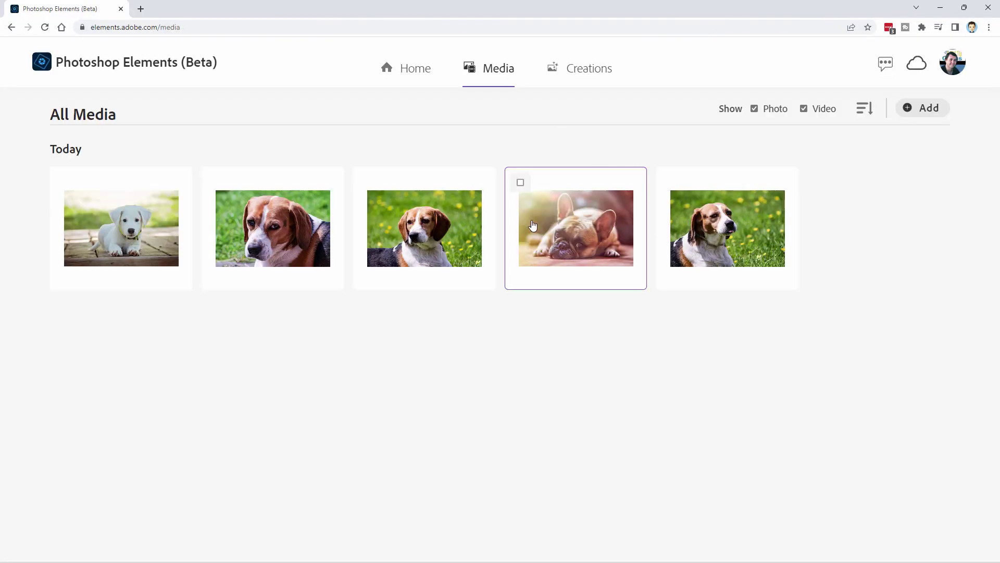